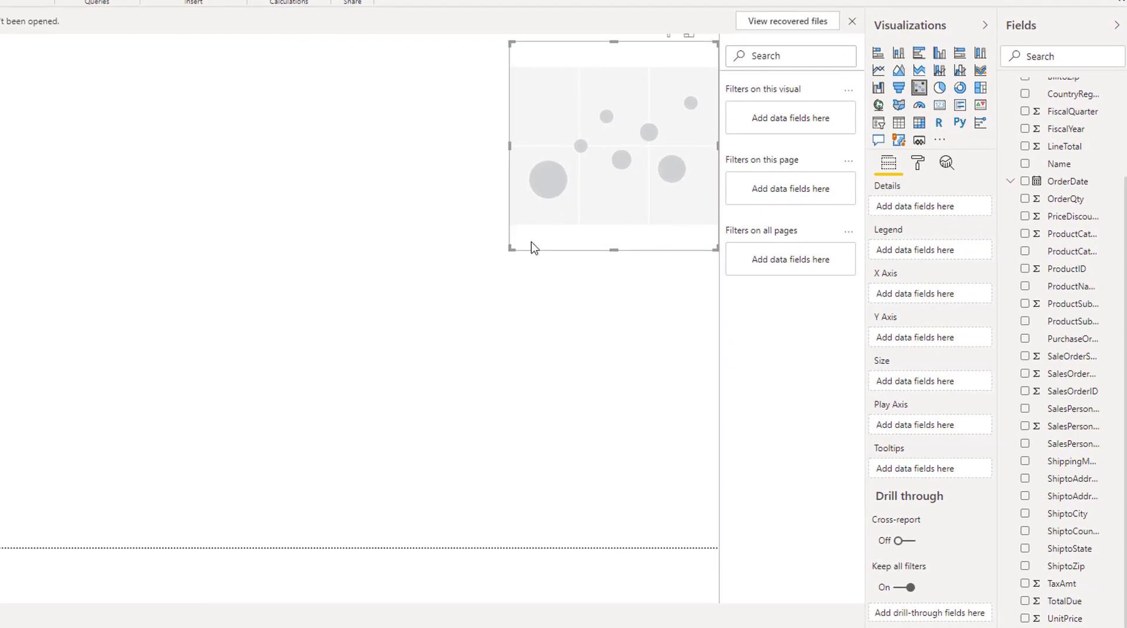
# - Enlarge the scatter chart and plot TotalDue on the X axis against UnitPrice on the Y axis, with ProductSubCatName as details
pyautogui.moveTo(512, 251); pyautogui.dragTo(278, 486)
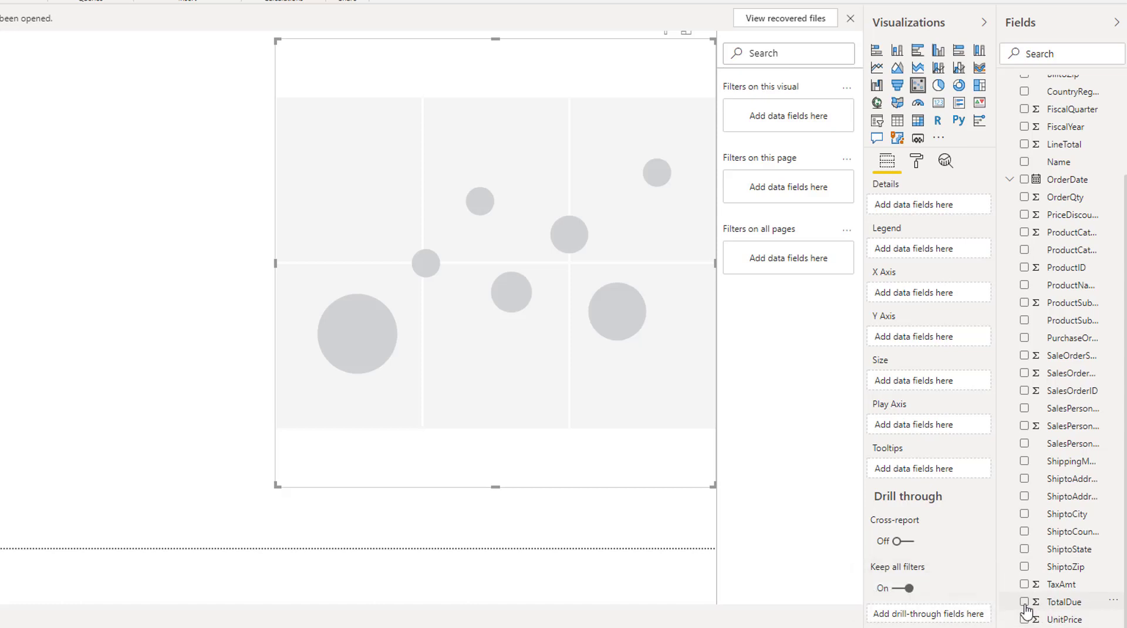
pyautogui.moveTo(1064, 604); pyautogui.dragTo(943, 293)
pyautogui.moveTo(1062, 619); pyautogui.dragTo(935, 345)
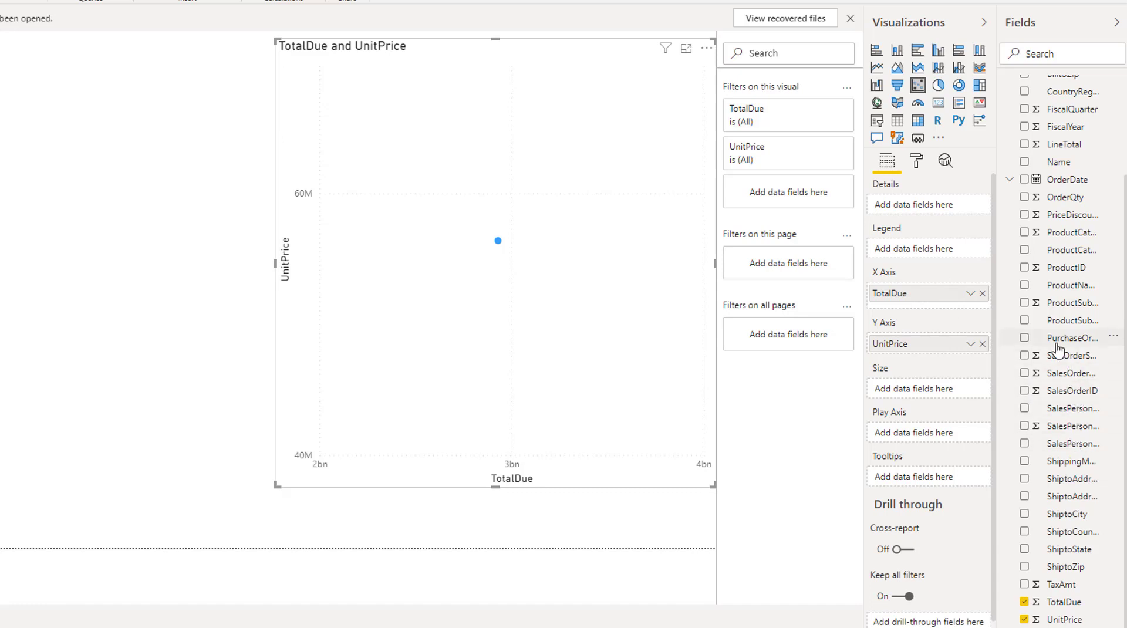
pyautogui.moveTo(1064, 328); pyautogui.dragTo(937, 213)
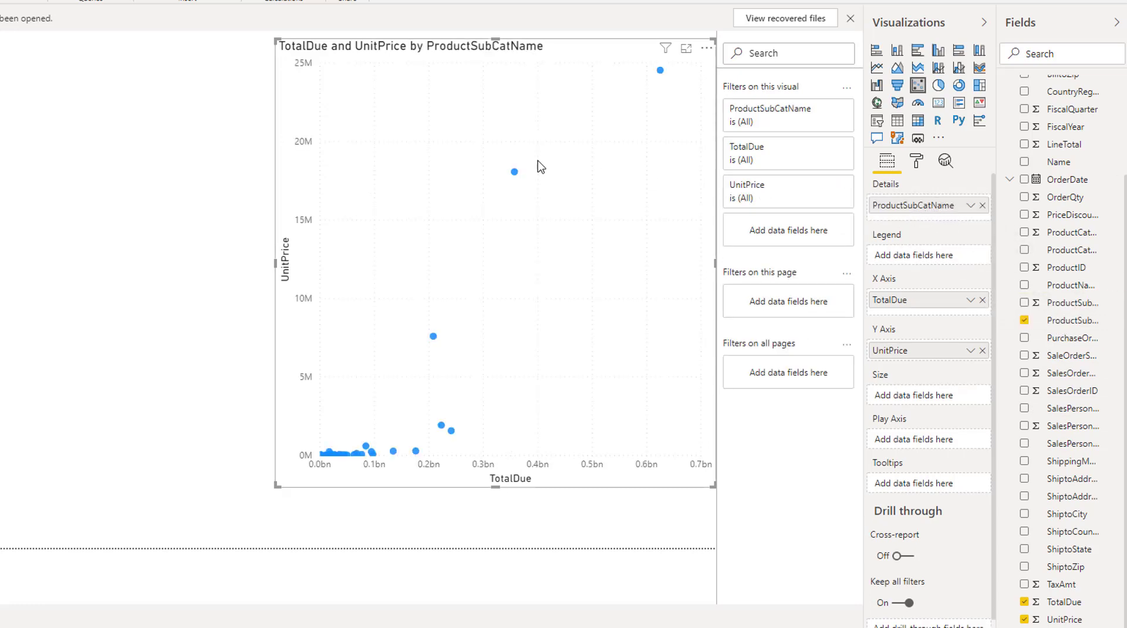
# - Inspect individual points in the scatter chart, and assign ProductCatName as its legend
pyautogui.moveTo(515, 173)
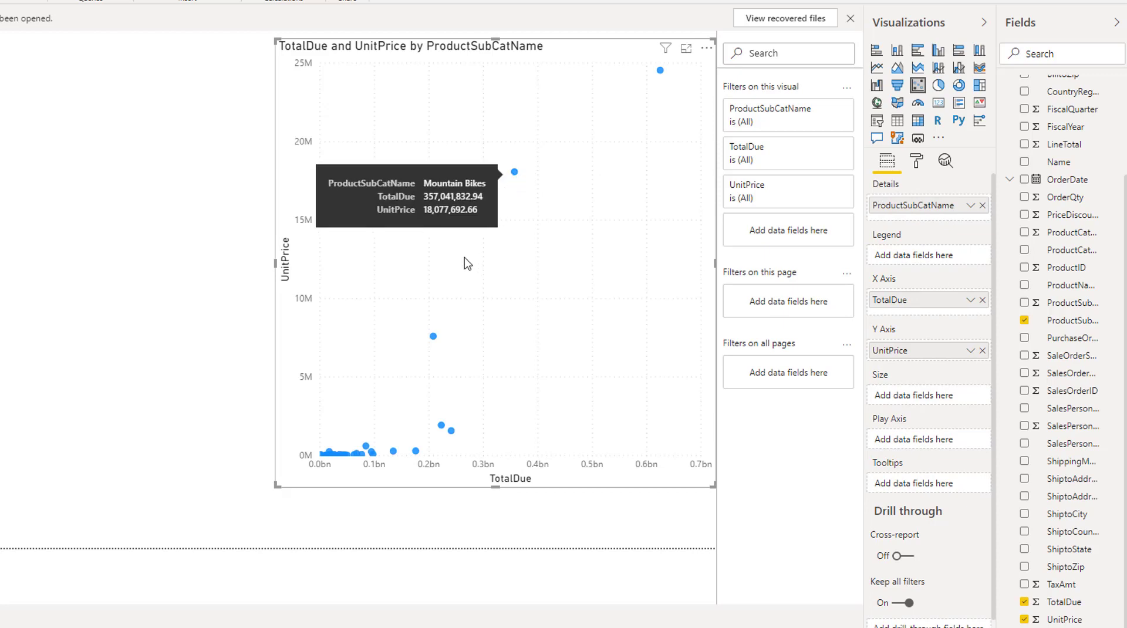
pyautogui.moveTo(436, 339)
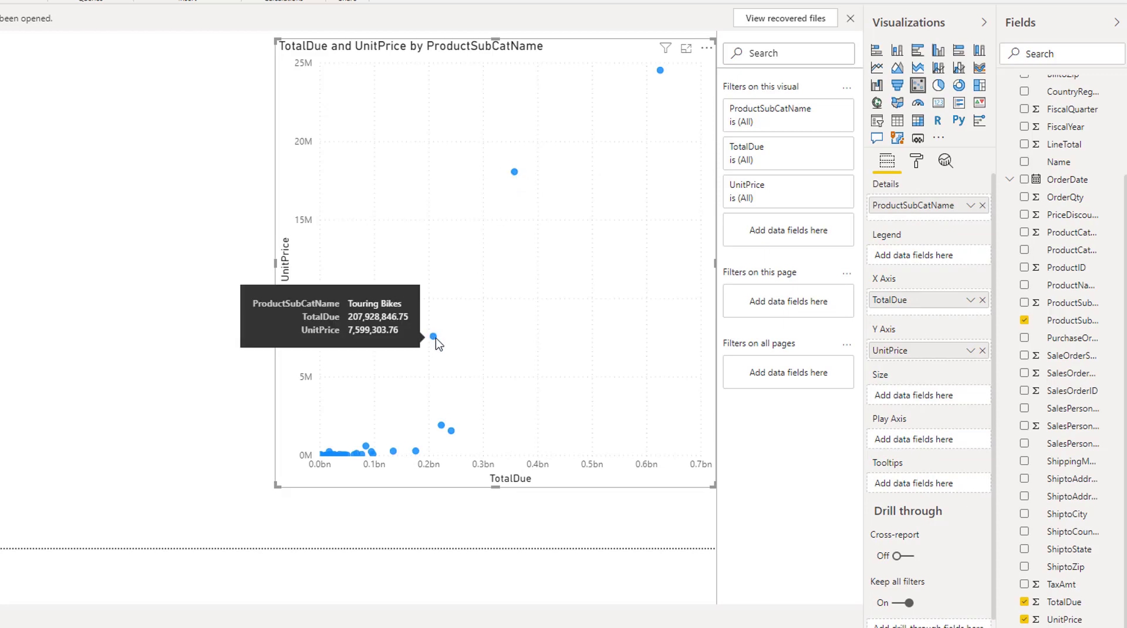
pyautogui.moveTo(442, 432)
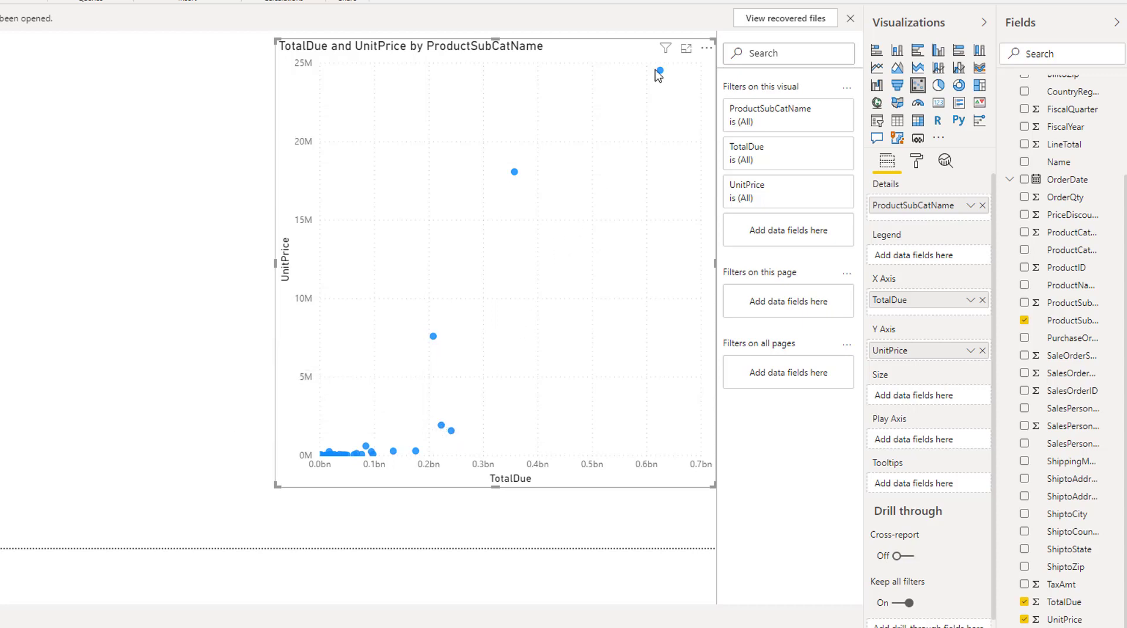
pyautogui.moveTo(662, 71)
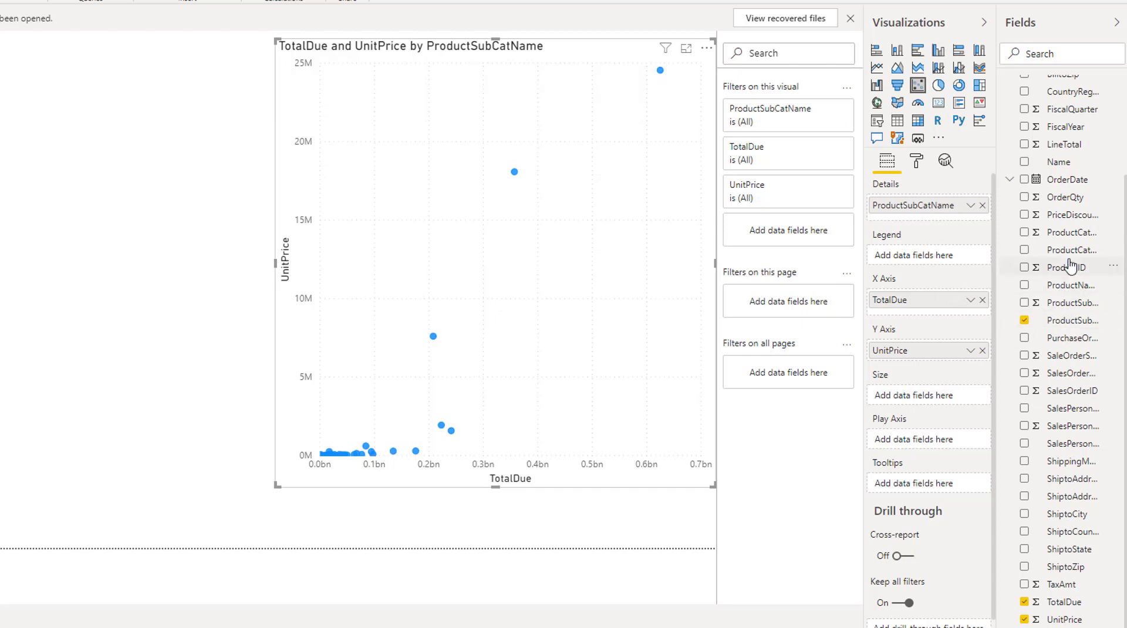
pyautogui.moveTo(1065, 253); pyautogui.dragTo(933, 262)
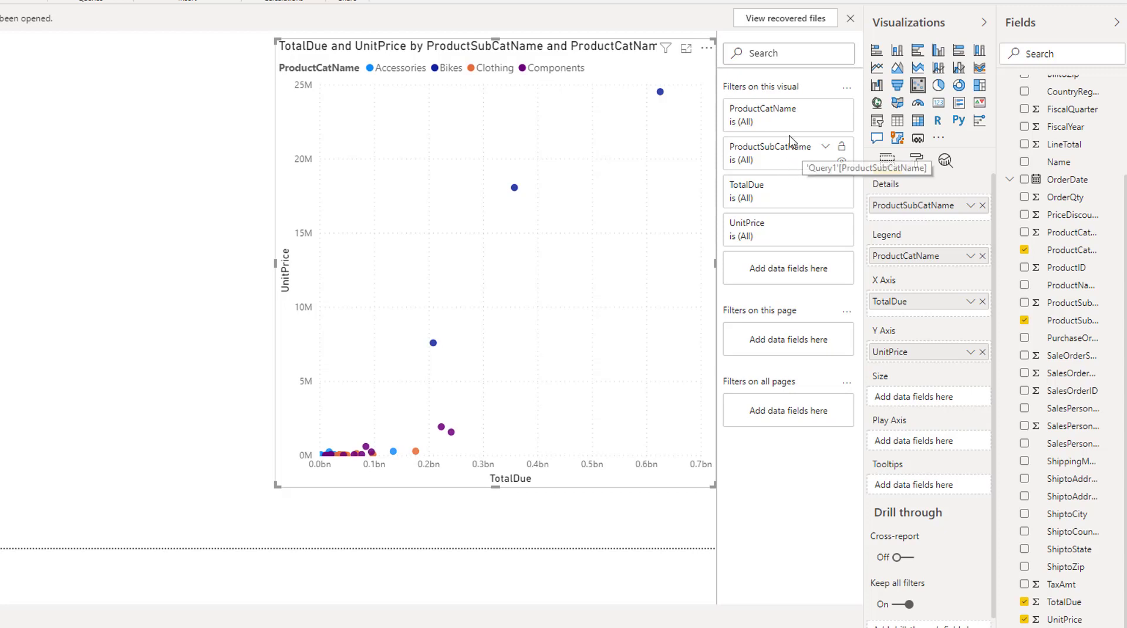
# - Filter the scatter chart by ProductCatName to include only Accessories and Clothing
pyautogui.click(824, 109)
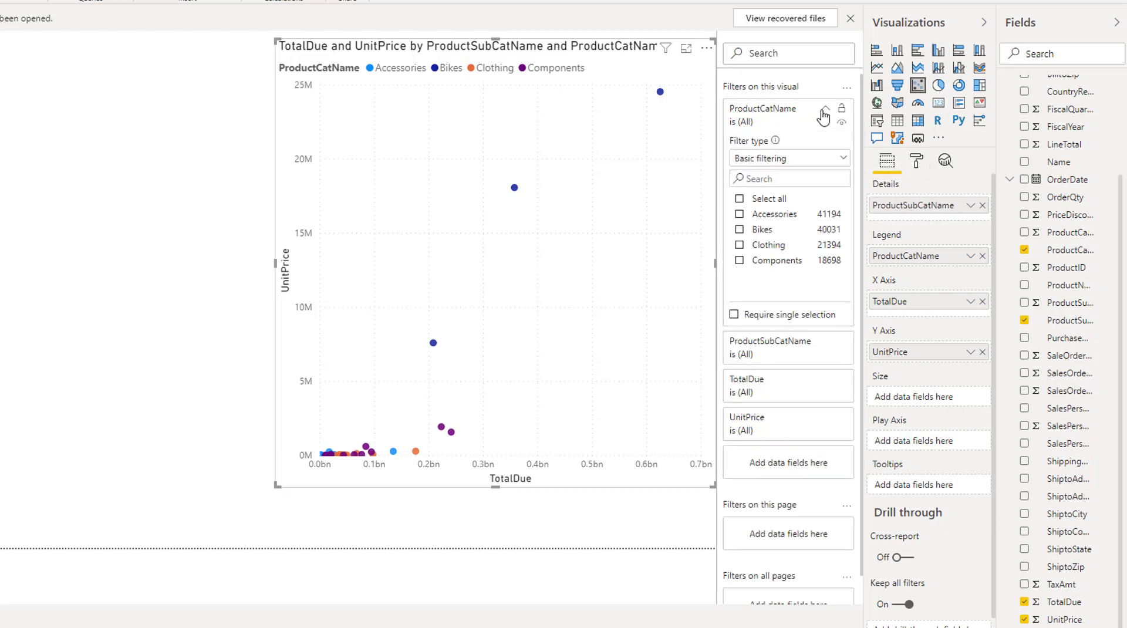
pyautogui.click(739, 214)
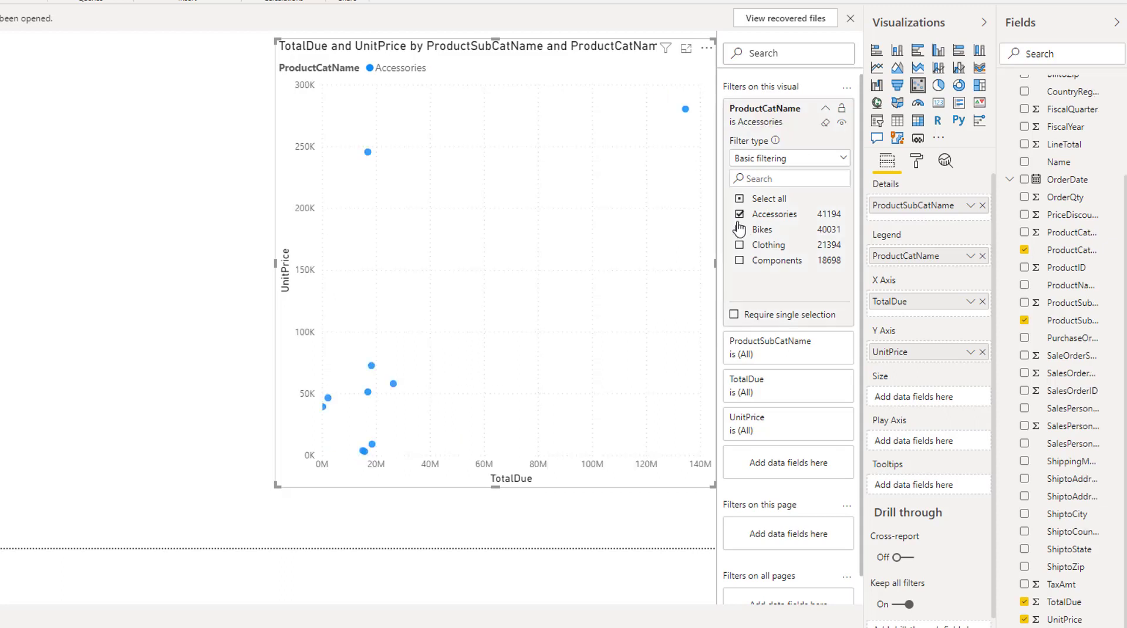
pyautogui.click(739, 245)
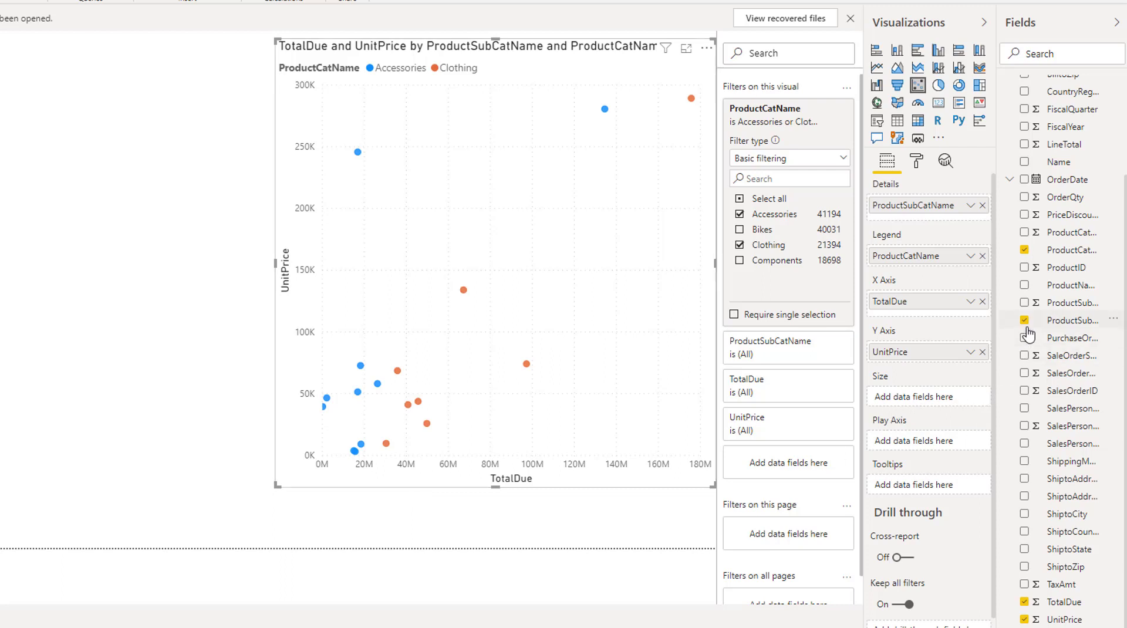
# - Size the bubbles by OrderQty and inspect the details of several bubbles
pyautogui.moveTo(1042, 198); pyautogui.dragTo(920, 401)
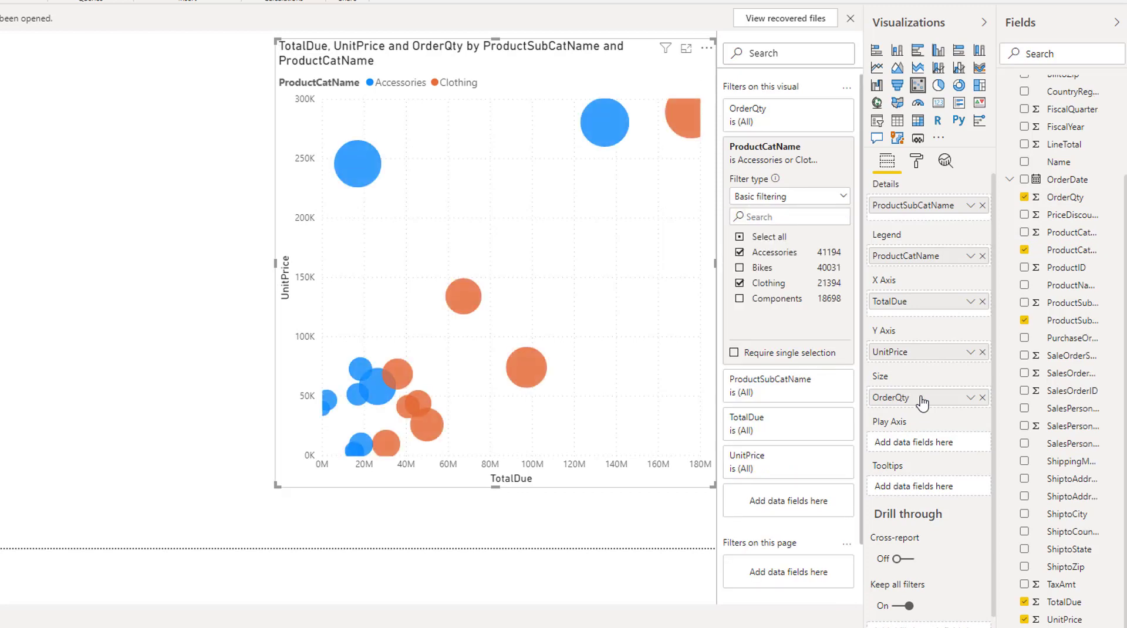
pyautogui.moveTo(355, 165)
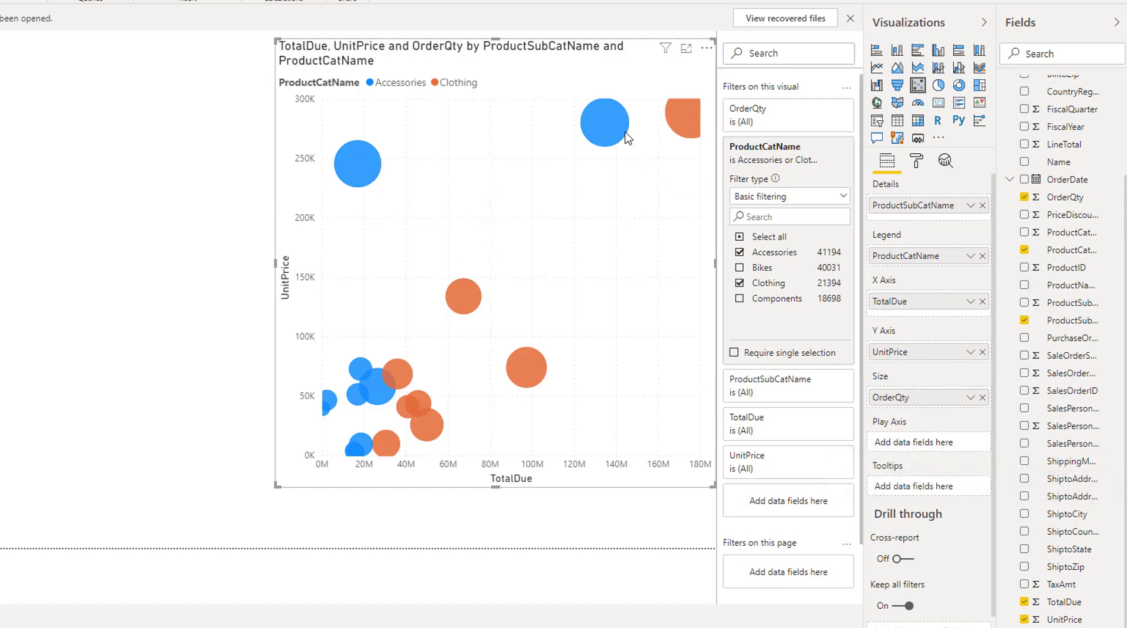
pyautogui.moveTo(625, 138)
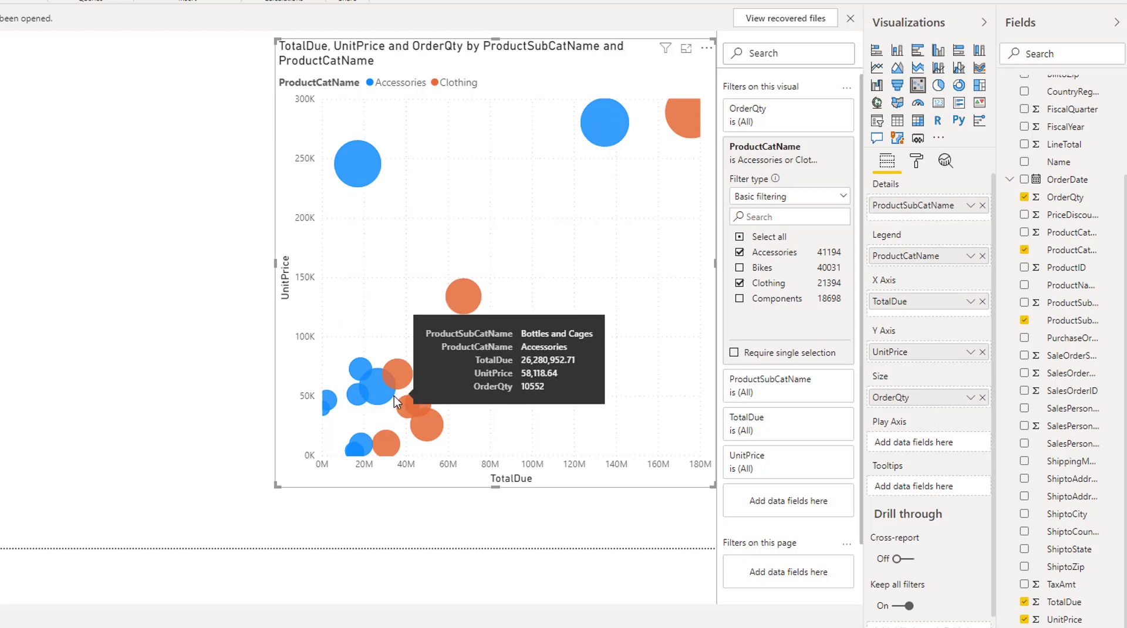
pyautogui.moveTo(404, 411)
pyautogui.moveTo(357, 404)
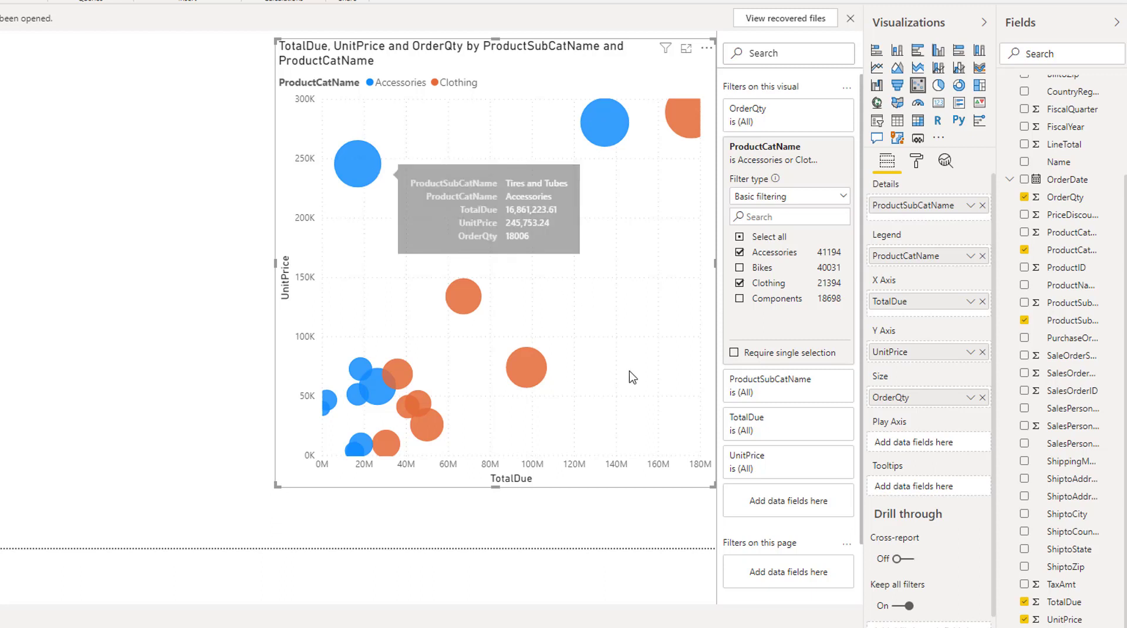
# - Add Bikes and Components to the ProductCatName filter and compare the bubbles
pyautogui.click(740, 268)
pyautogui.click(740, 298)
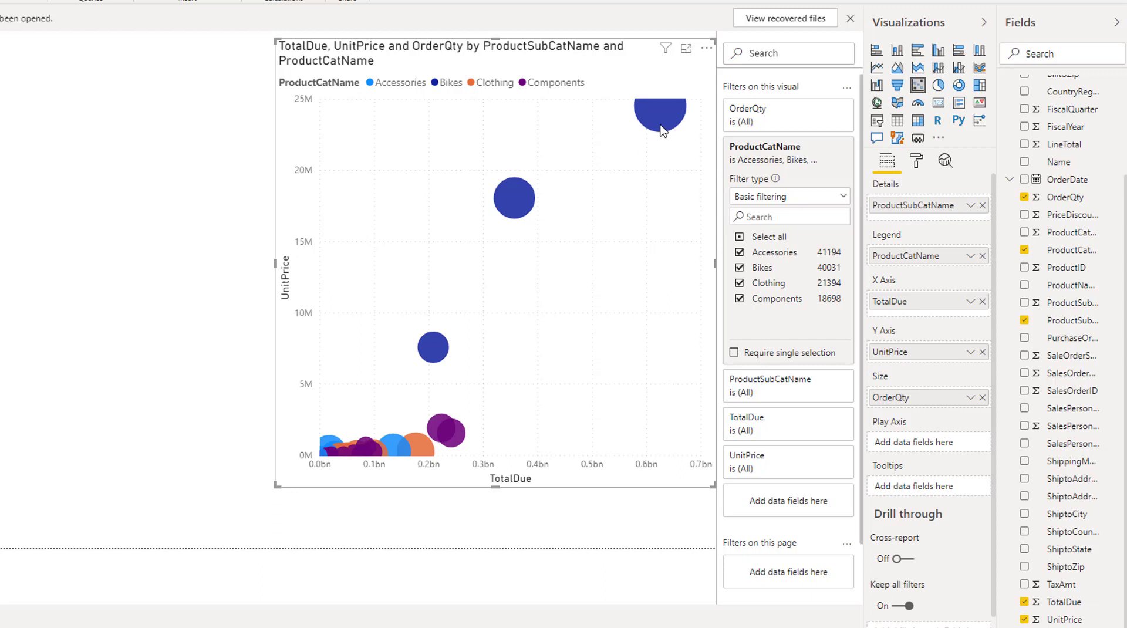
pyautogui.moveTo(481, 254)
pyautogui.moveTo(427, 378)
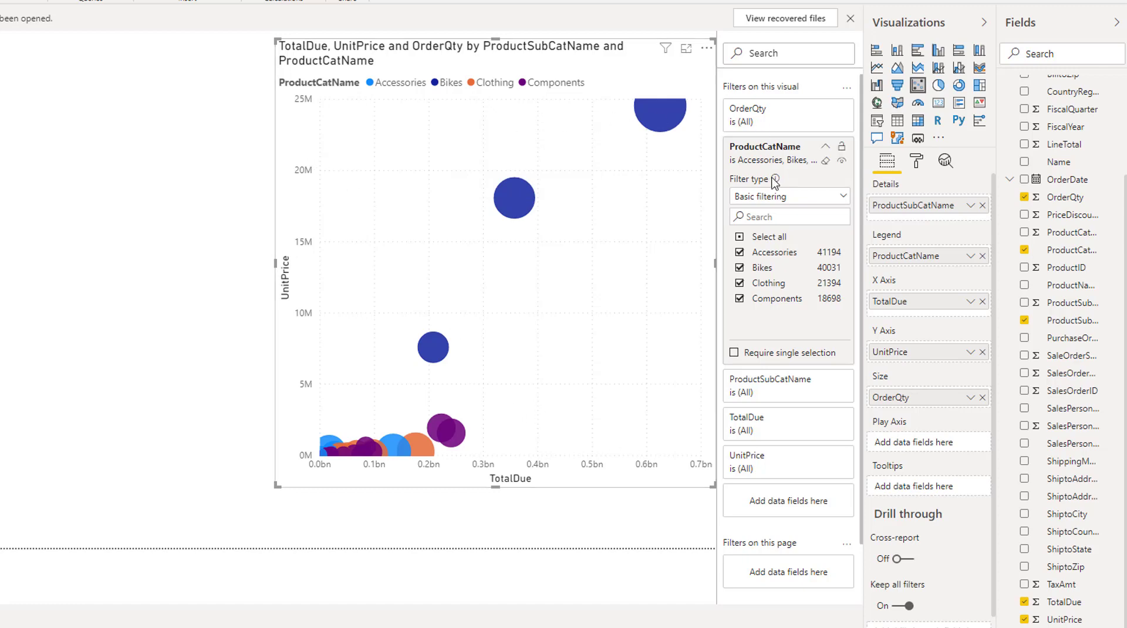
# - Remove Bikes and Components from the ProductCatName filter and examine the remaining bubbles
pyautogui.click(740, 268)
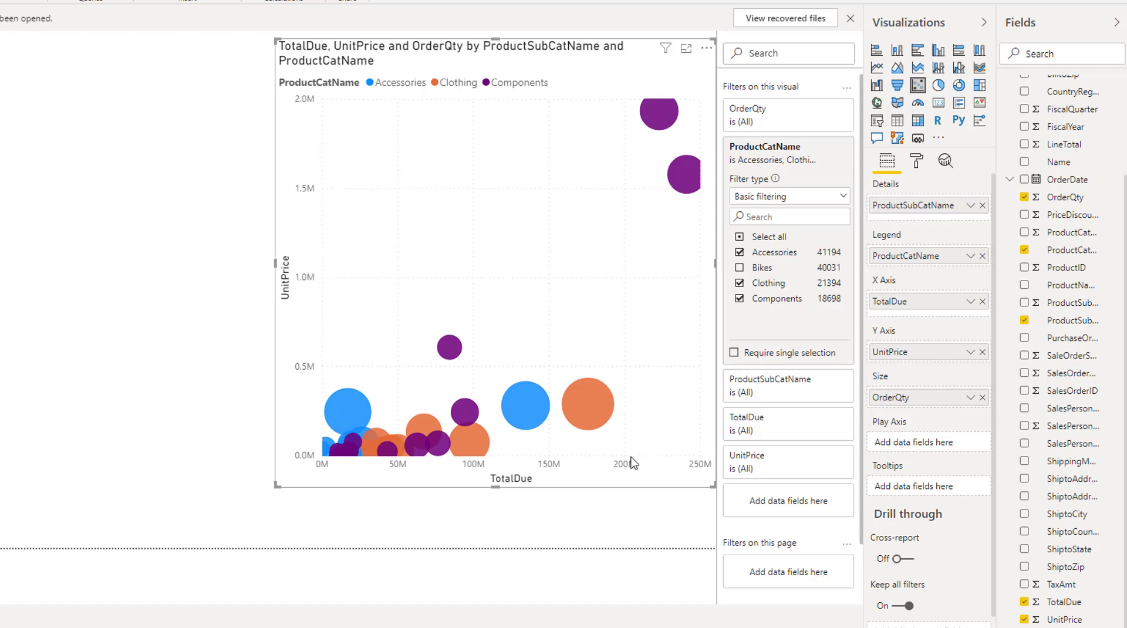
pyautogui.click(740, 299)
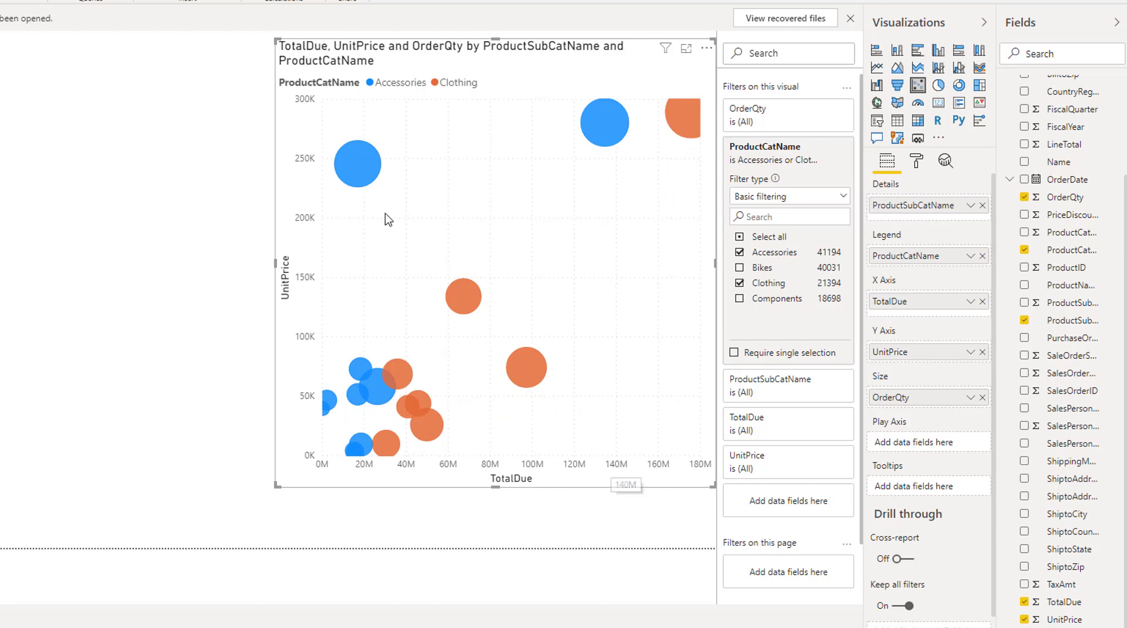
pyautogui.moveTo(364, 182)
pyautogui.moveTo(670, 122)
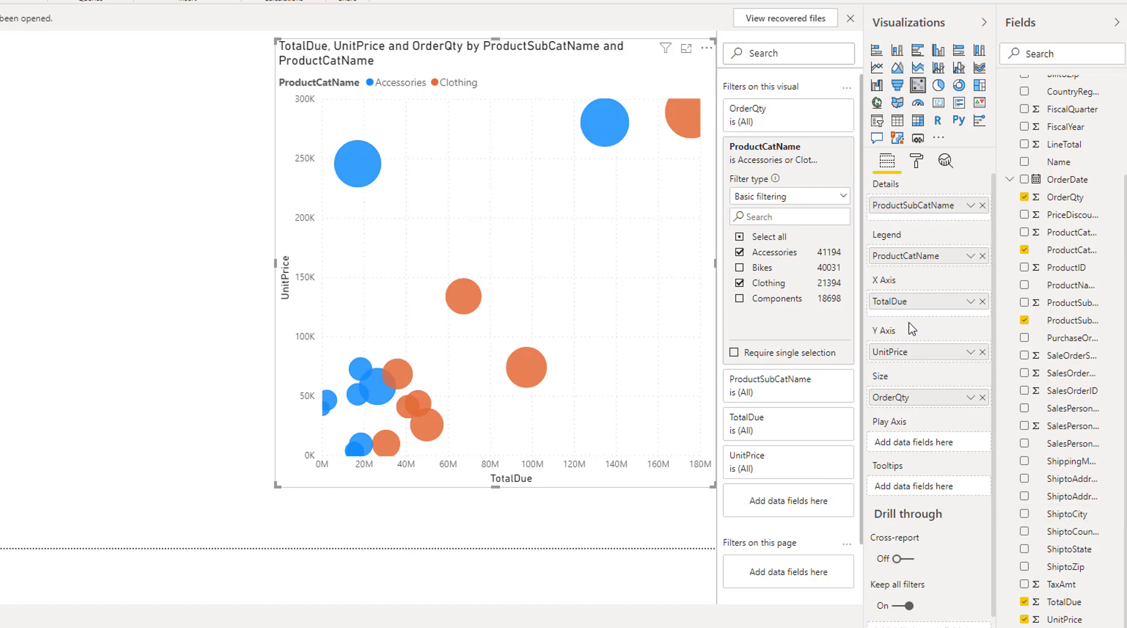
# - Try square and triangle marker shapes for all series in the chart's formatting, and restore the circle
pyautogui.click(915, 164)
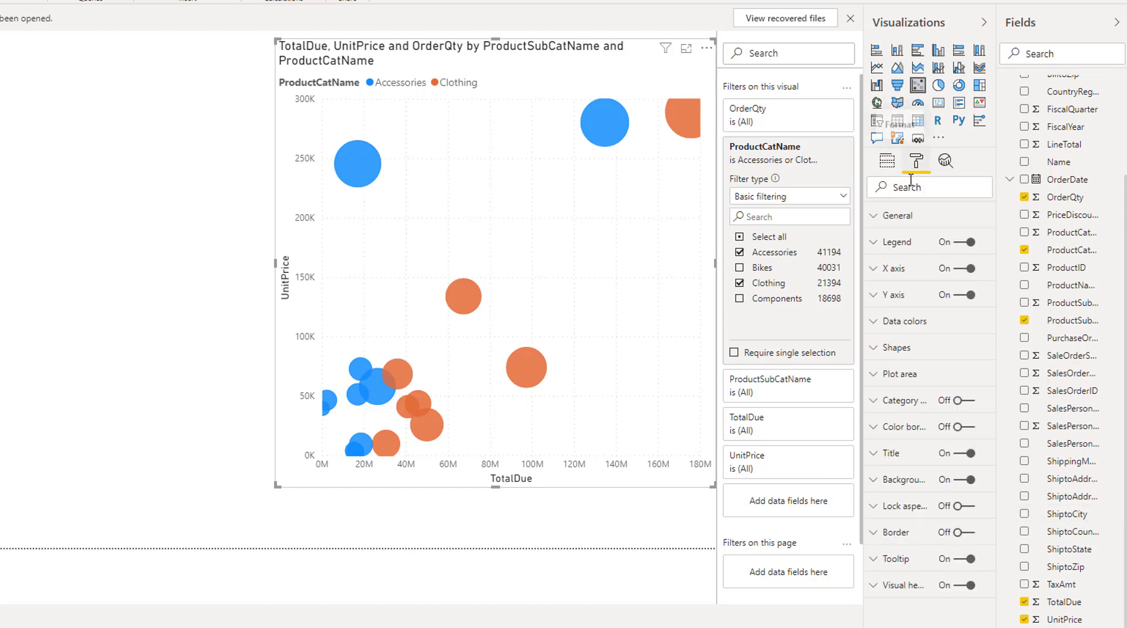
pyautogui.click(876, 353)
pyautogui.click(960, 448)
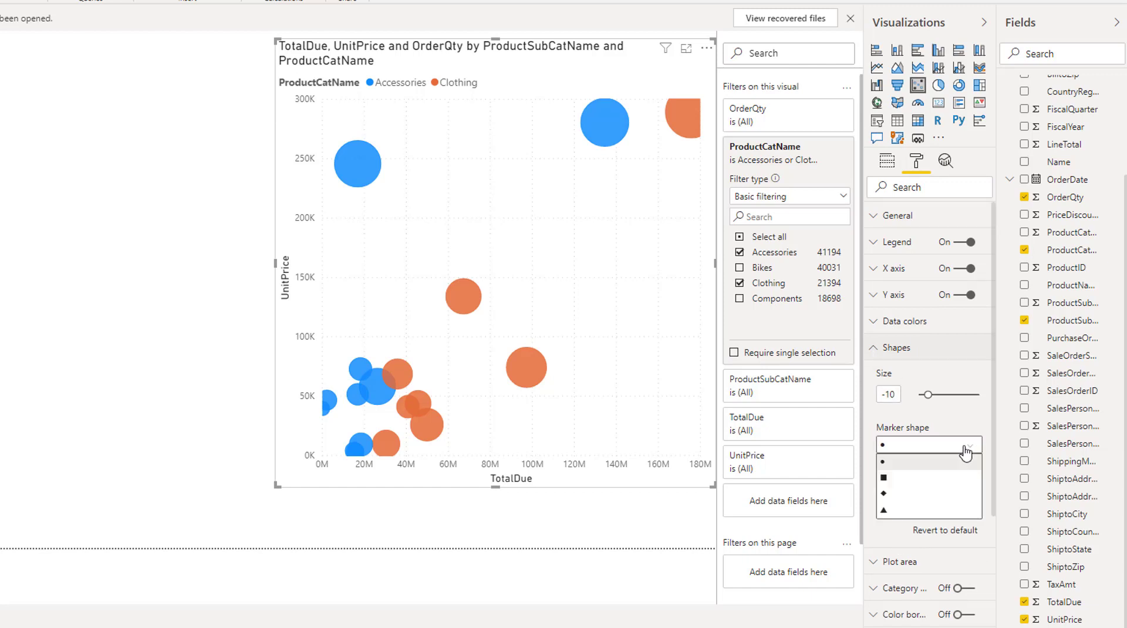
pyautogui.click(940, 485)
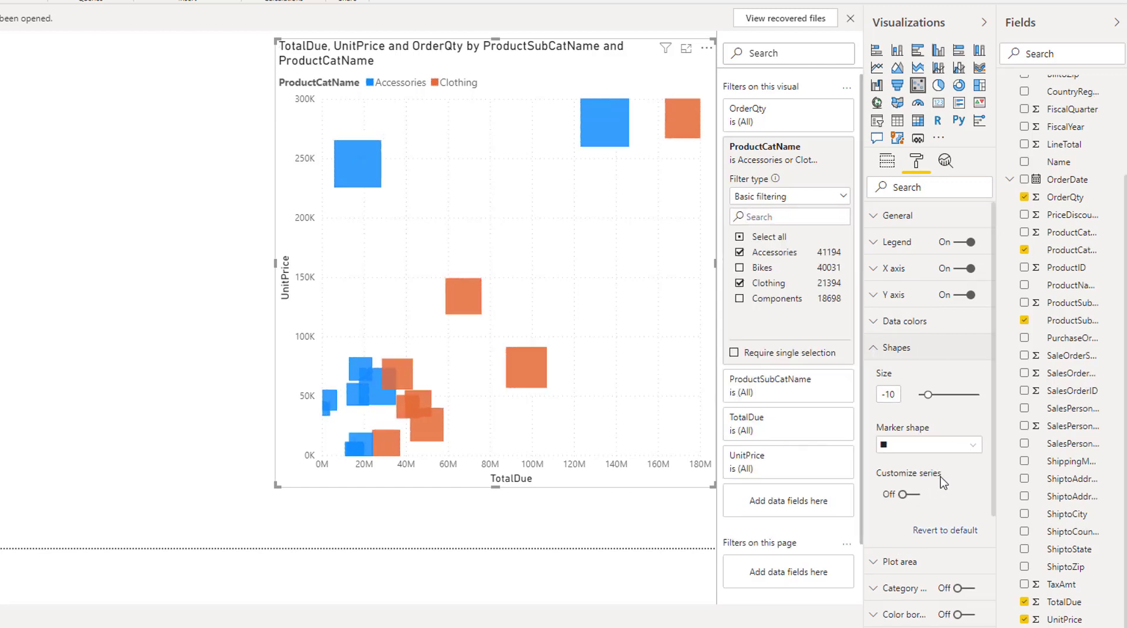
pyautogui.click(980, 445)
pyautogui.click(915, 520)
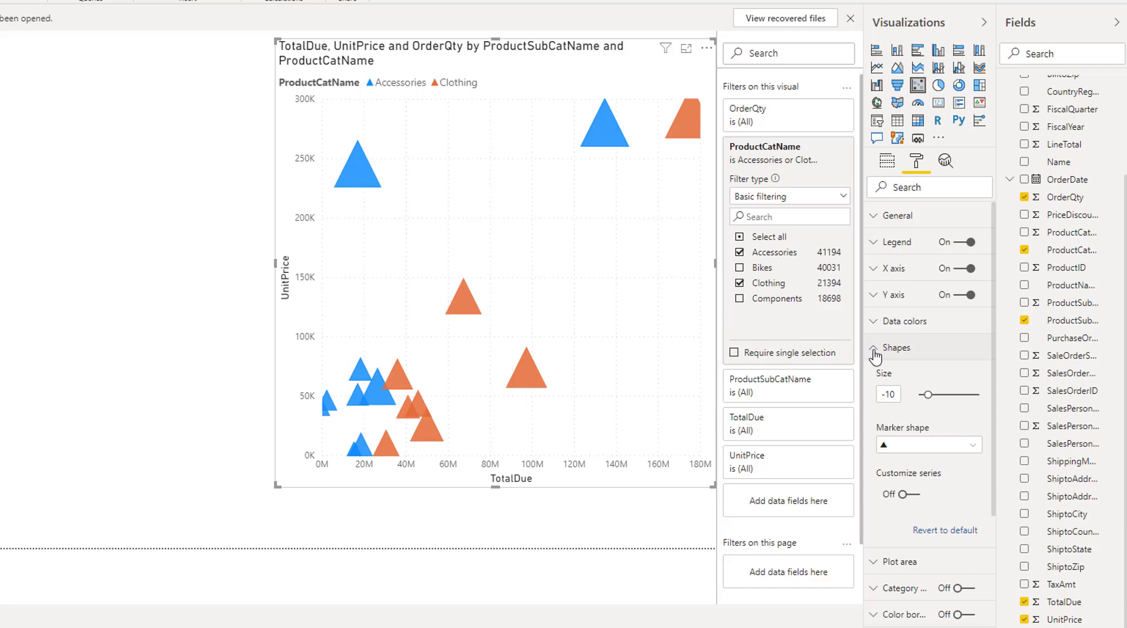
pyautogui.click(948, 448)
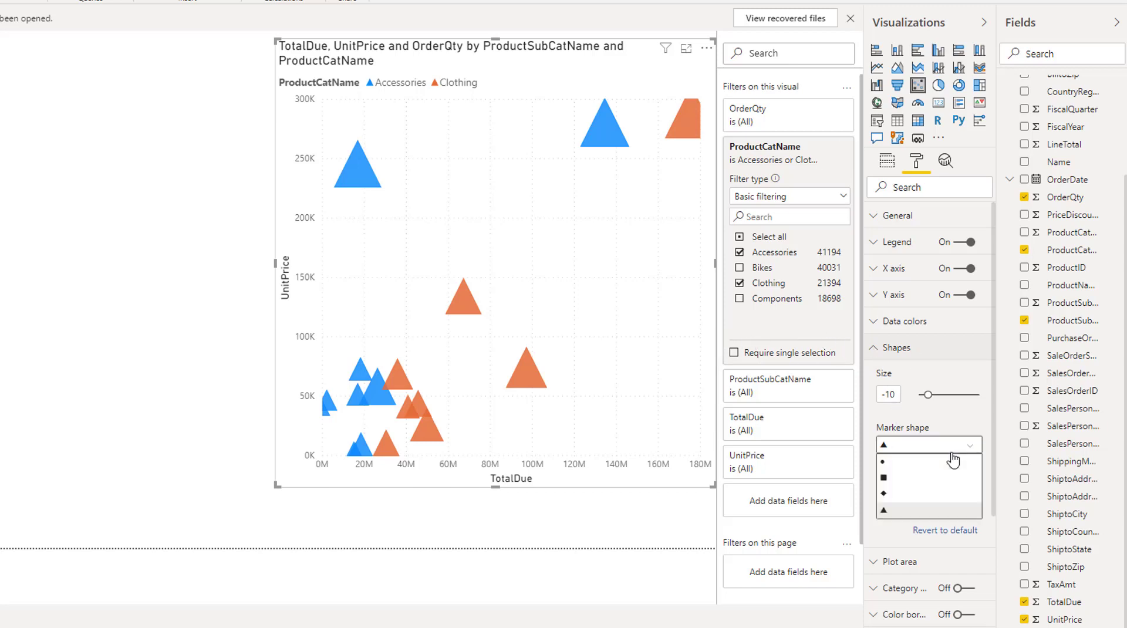
pyautogui.click(918, 464)
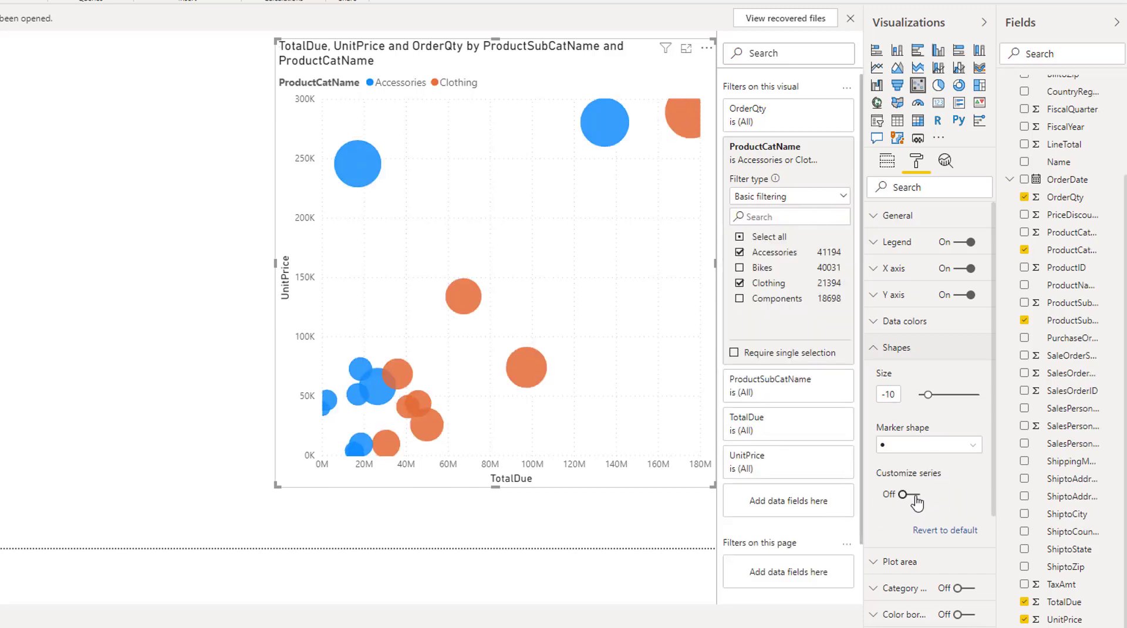
# - Enable series customization for the marker shapes and set the Clothing series to square markers
pyautogui.click(916, 501)
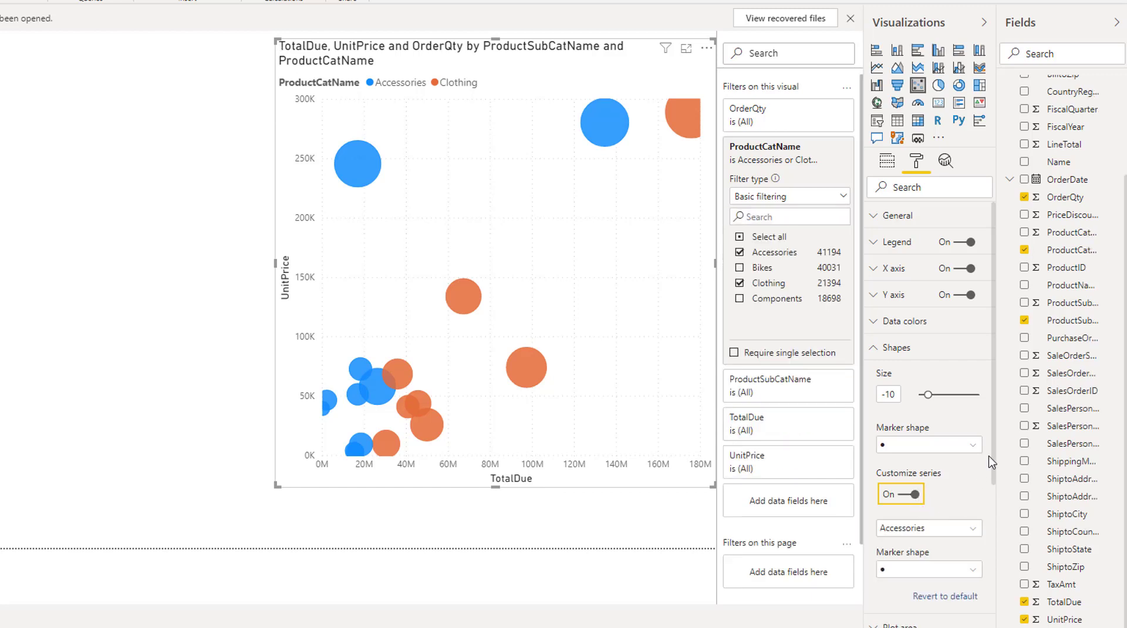
pyautogui.scroll(-1, 994, 465)
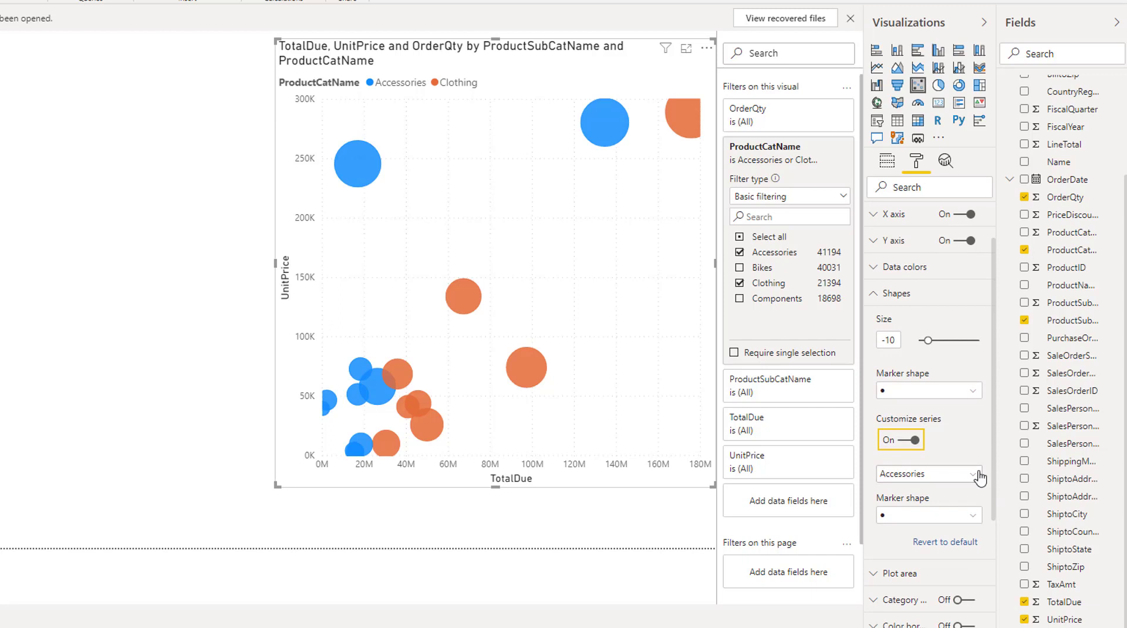
pyautogui.click(977, 474)
pyautogui.click(945, 506)
pyautogui.click(973, 517)
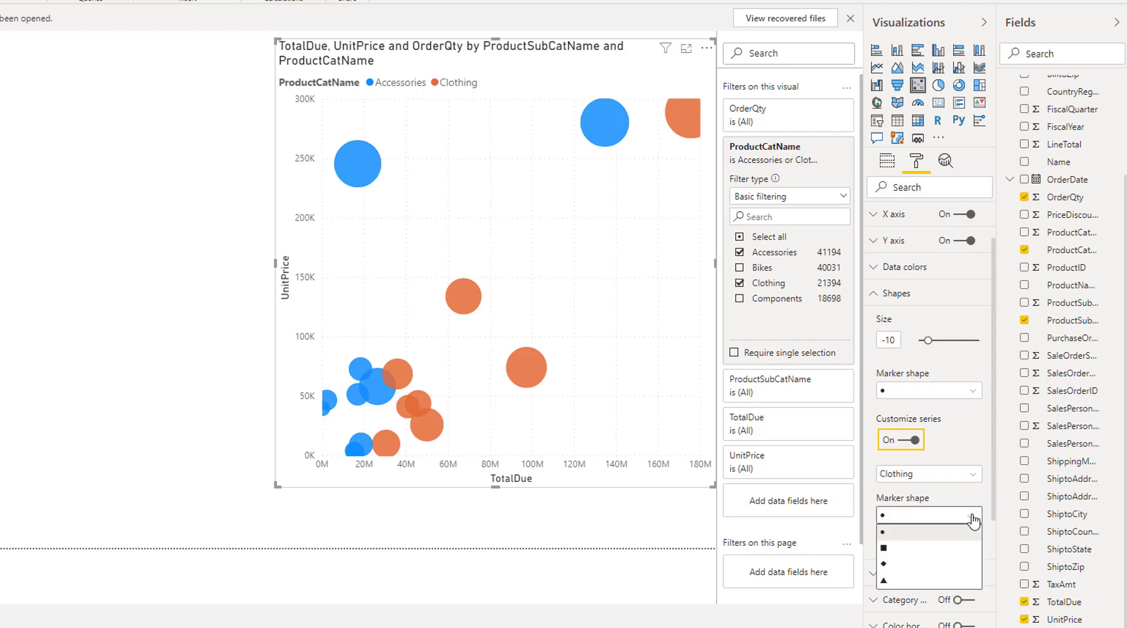
pyautogui.click(945, 550)
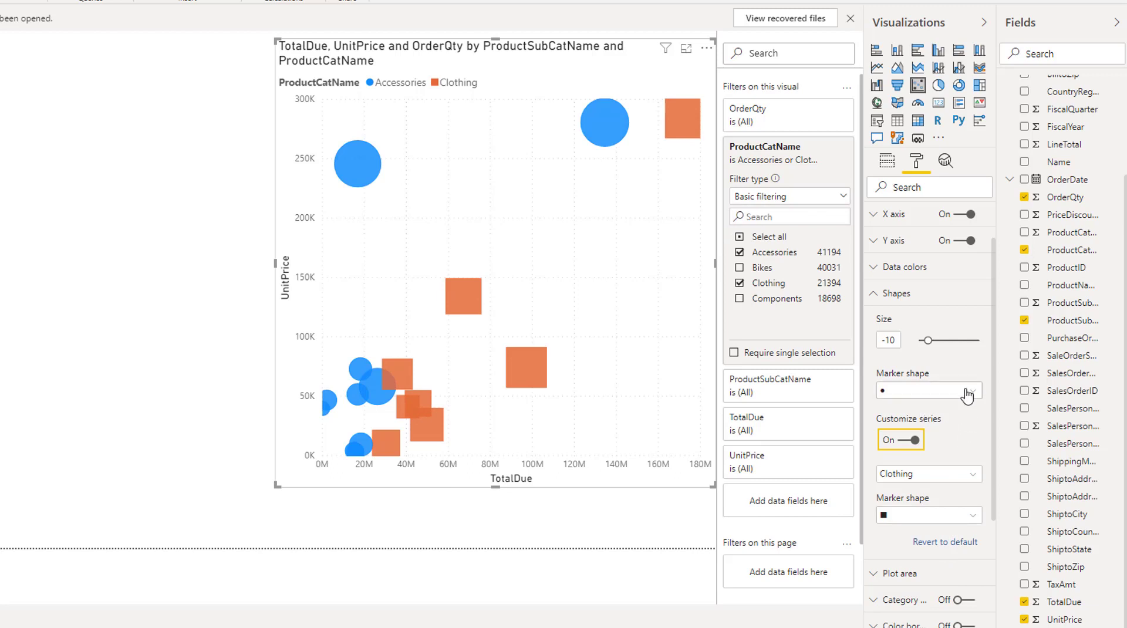
# - Include Bikes and Components in the ProductCatName filter and give the Bikes series diamond markers
pyautogui.click(740, 267)
pyautogui.click(739, 299)
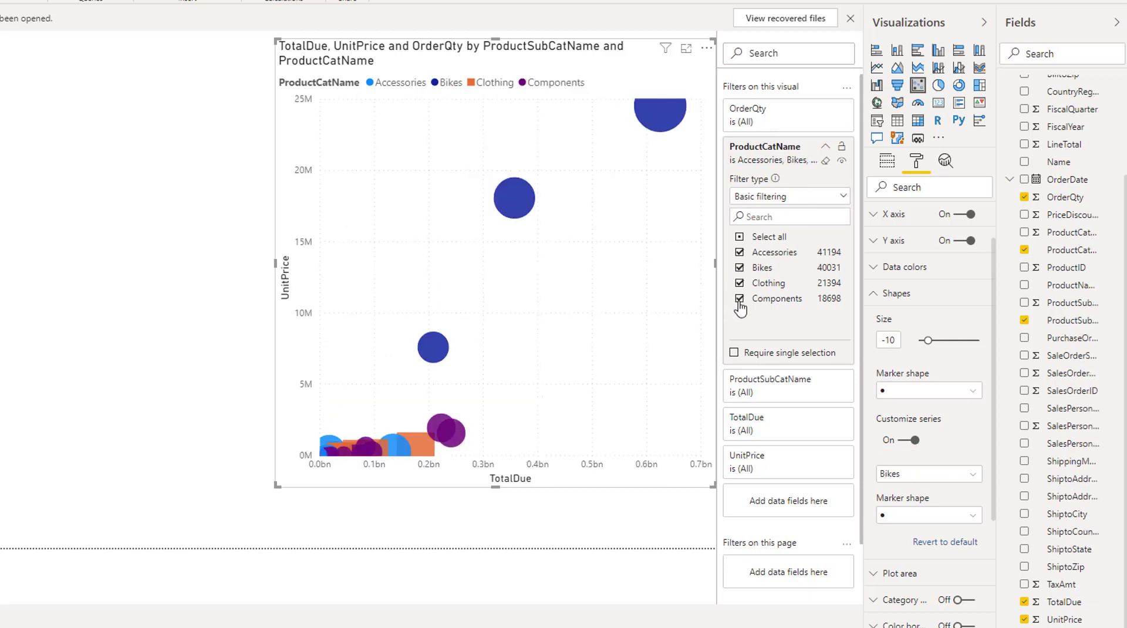
pyautogui.click(974, 516)
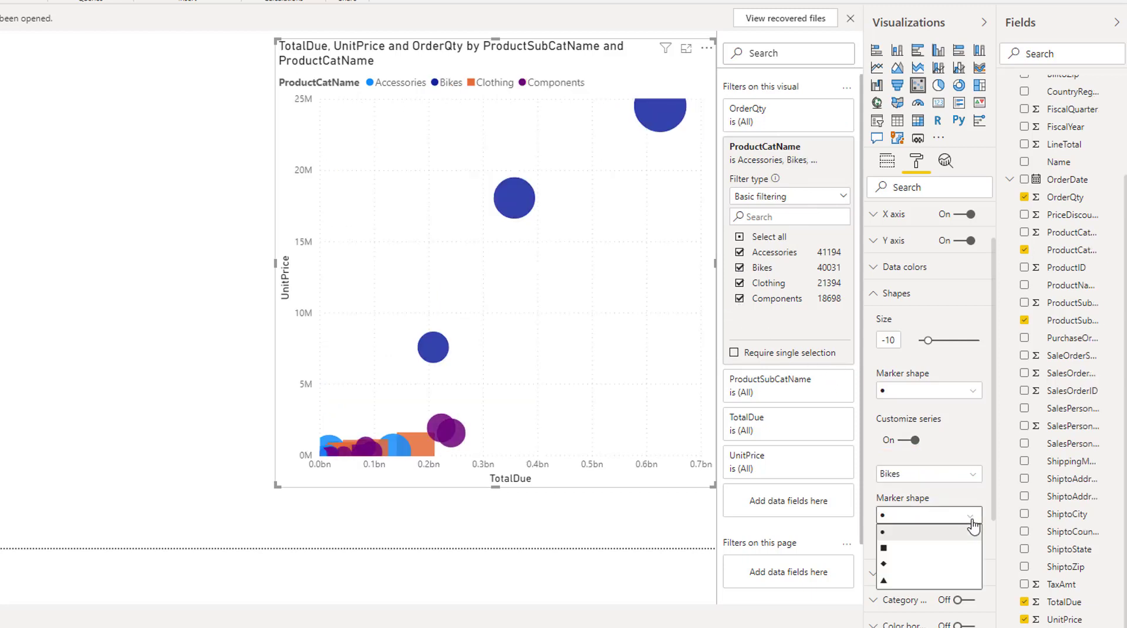
pyautogui.click(928, 569)
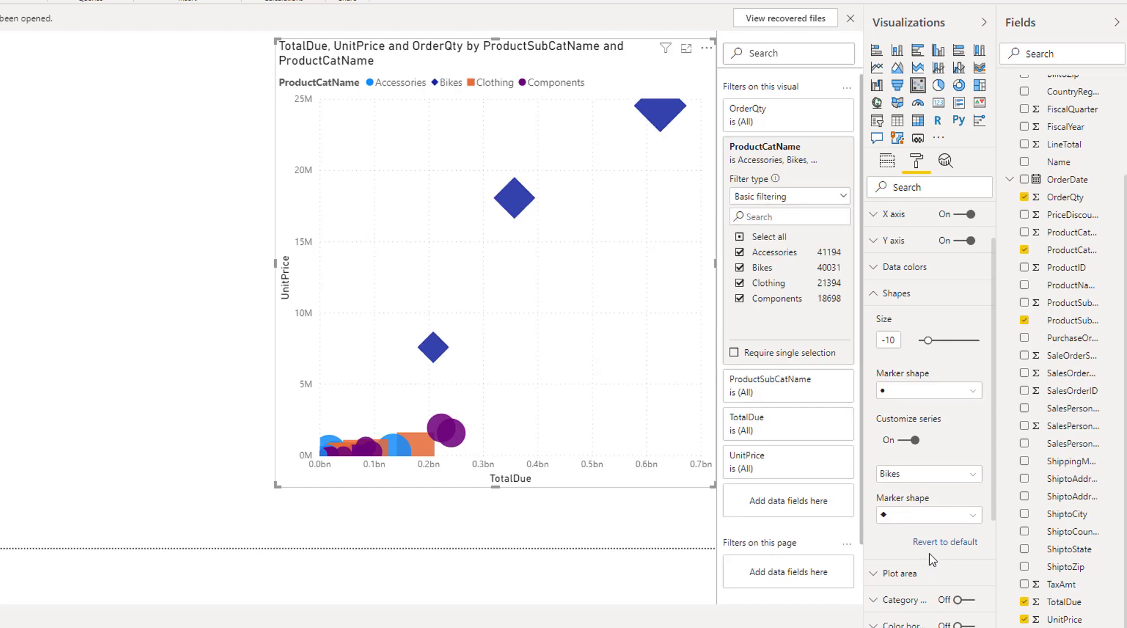
# - Give the Accessories series triangle markers and exclude Bikes from the ProductCatName filter
pyautogui.click(970, 516)
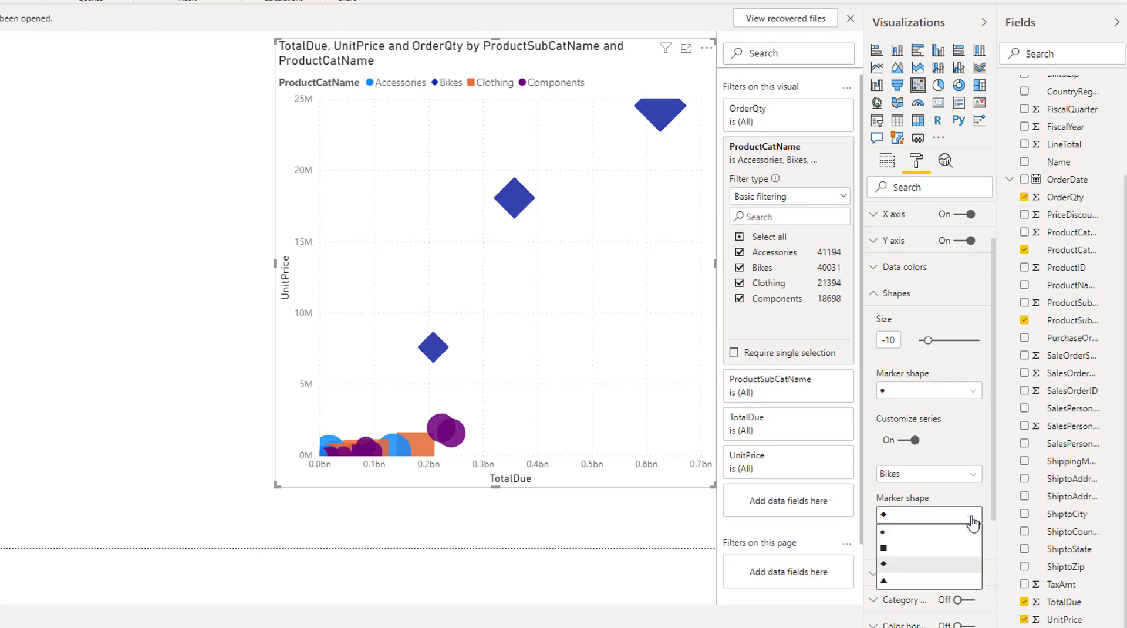
pyautogui.click(968, 477)
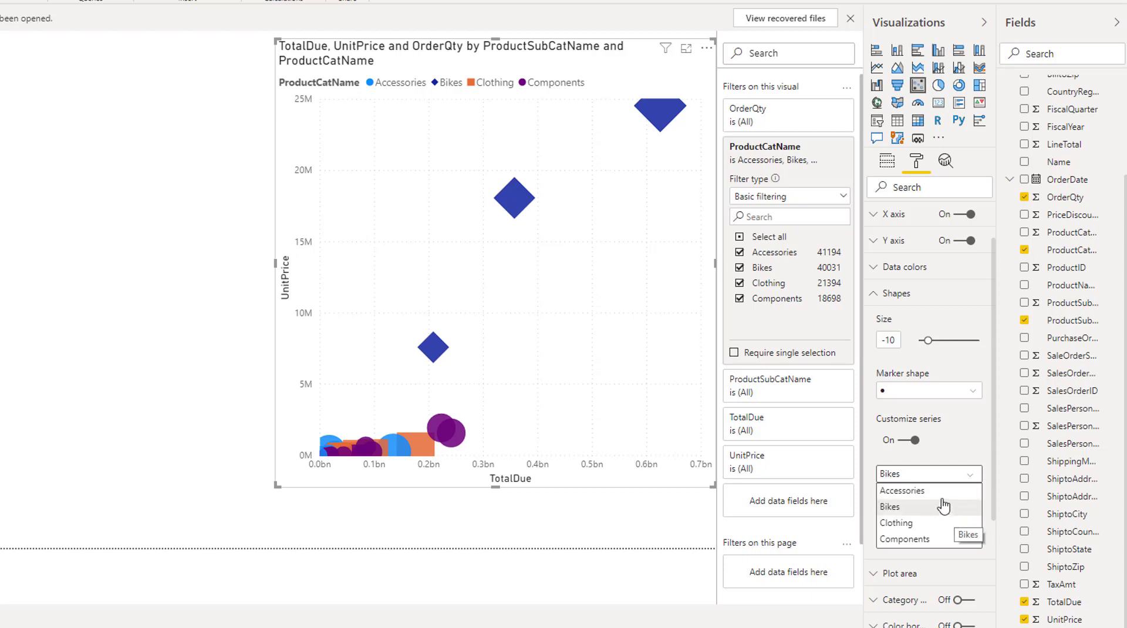
pyautogui.click(945, 490)
pyautogui.click(972, 516)
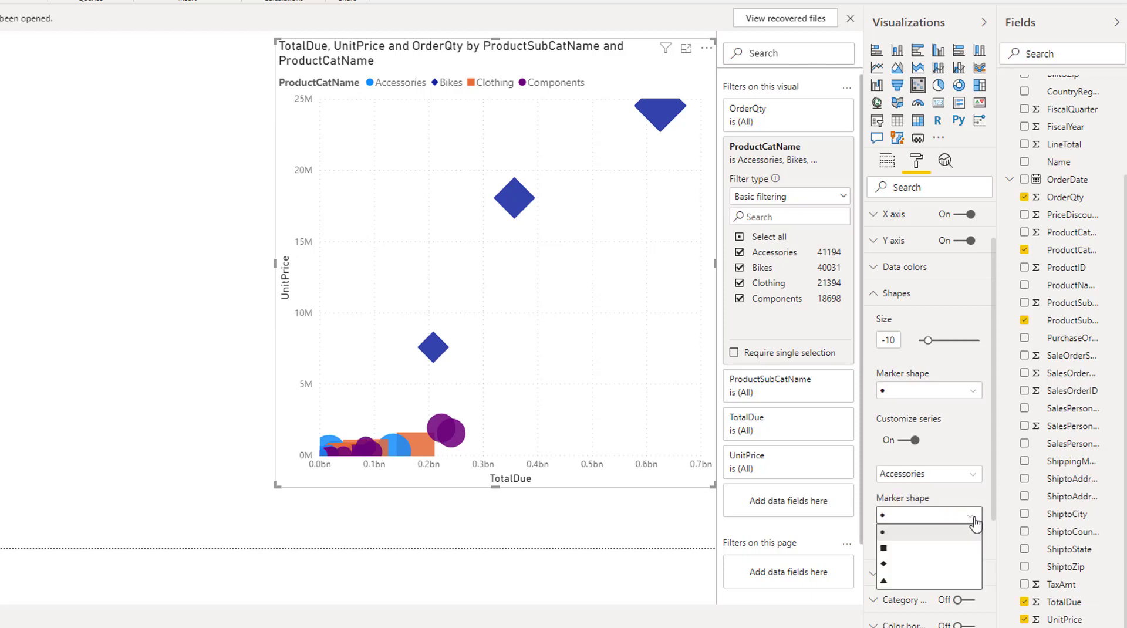
pyautogui.click(914, 580)
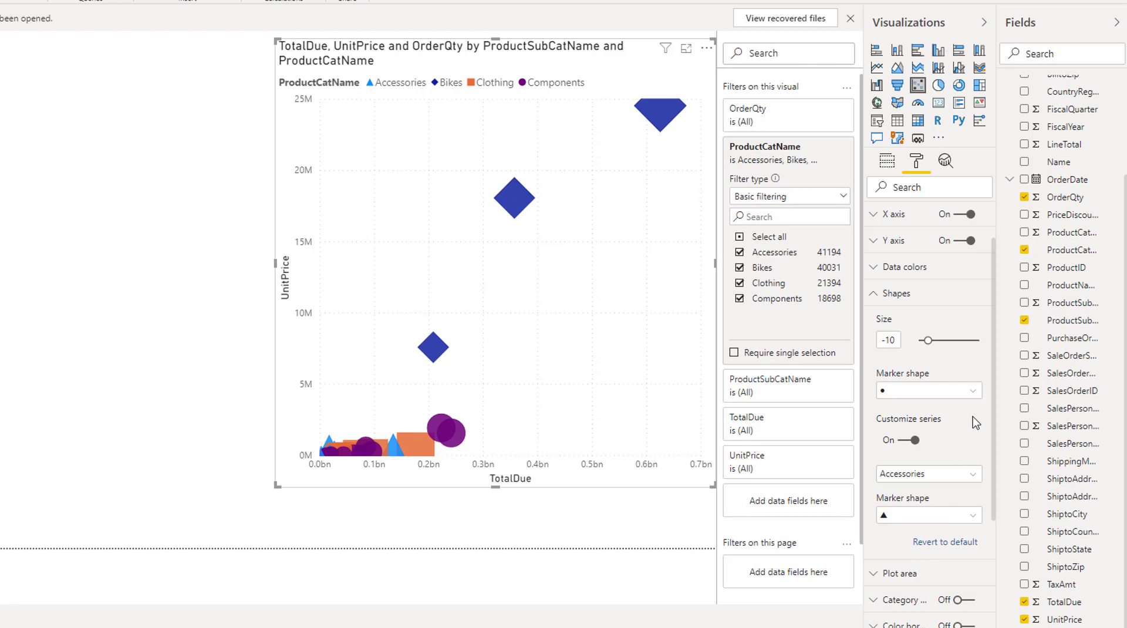
pyautogui.click(739, 268)
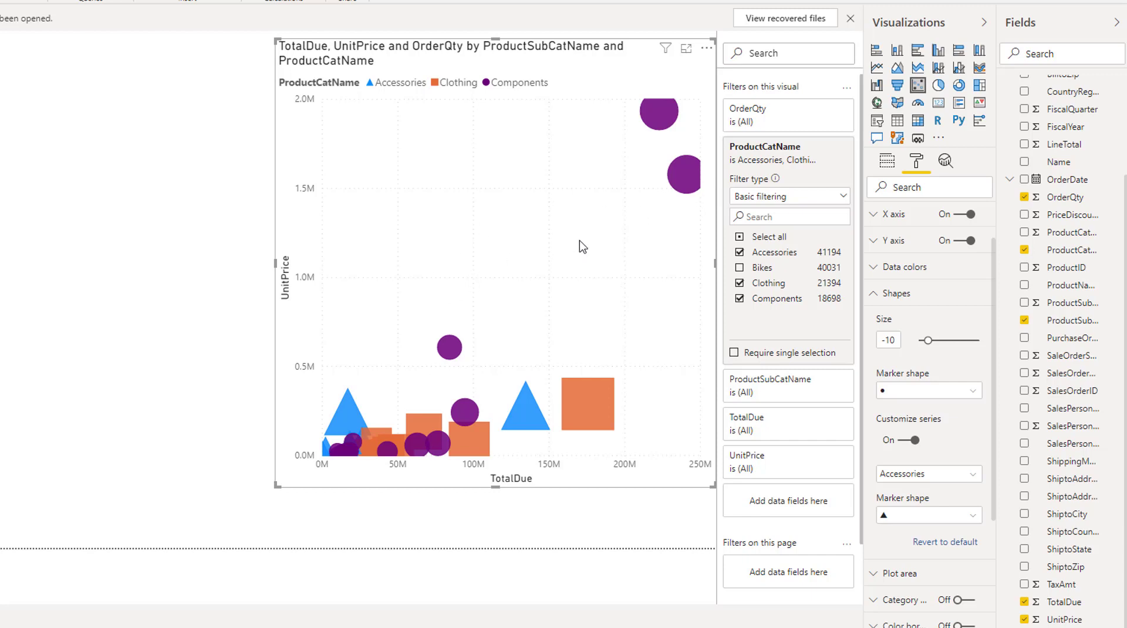
# - Add OrderDate to the scatter chart's play axis and switch it to the date hierarchy at Year level
pyautogui.click(881, 299)
pyautogui.click(875, 329)
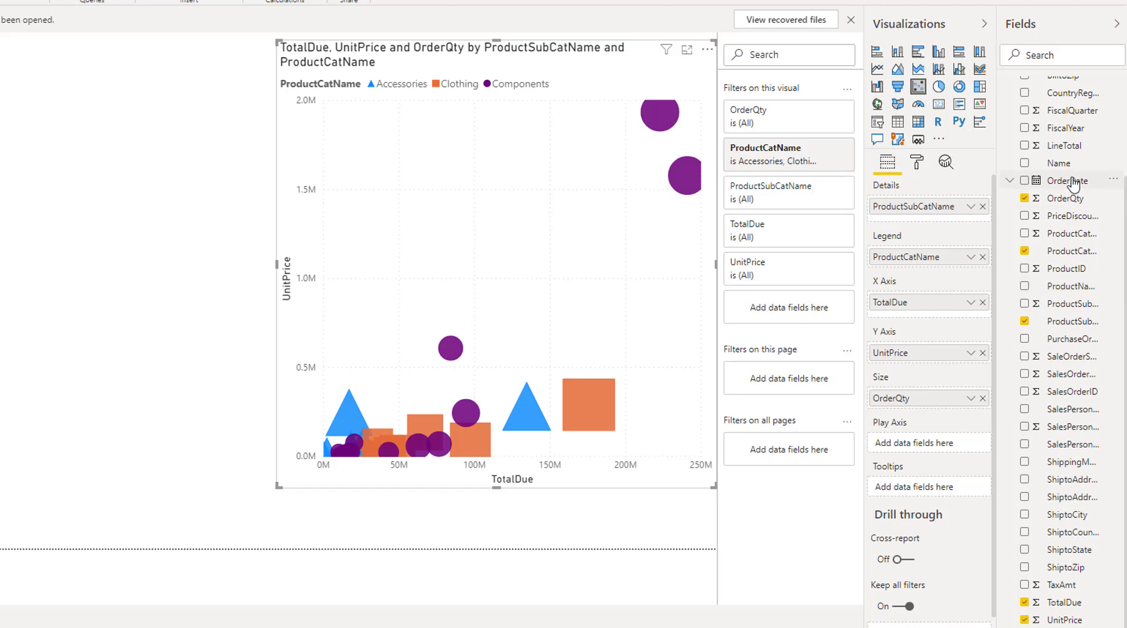
pyautogui.moveTo(1073, 183); pyautogui.dragTo(945, 443)
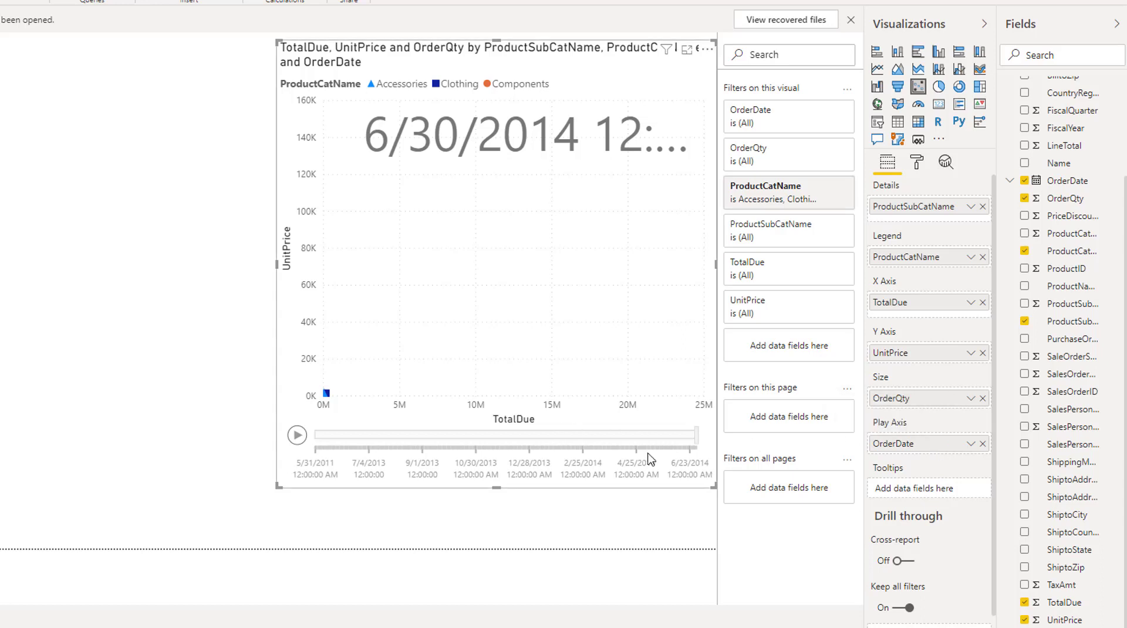
pyautogui.moveTo(696, 435)
pyautogui.mouseDown()
pyautogui.moveTo(440, 446)
pyautogui.moveTo(697, 446)
pyautogui.mouseUp()
pyautogui.click(971, 444)
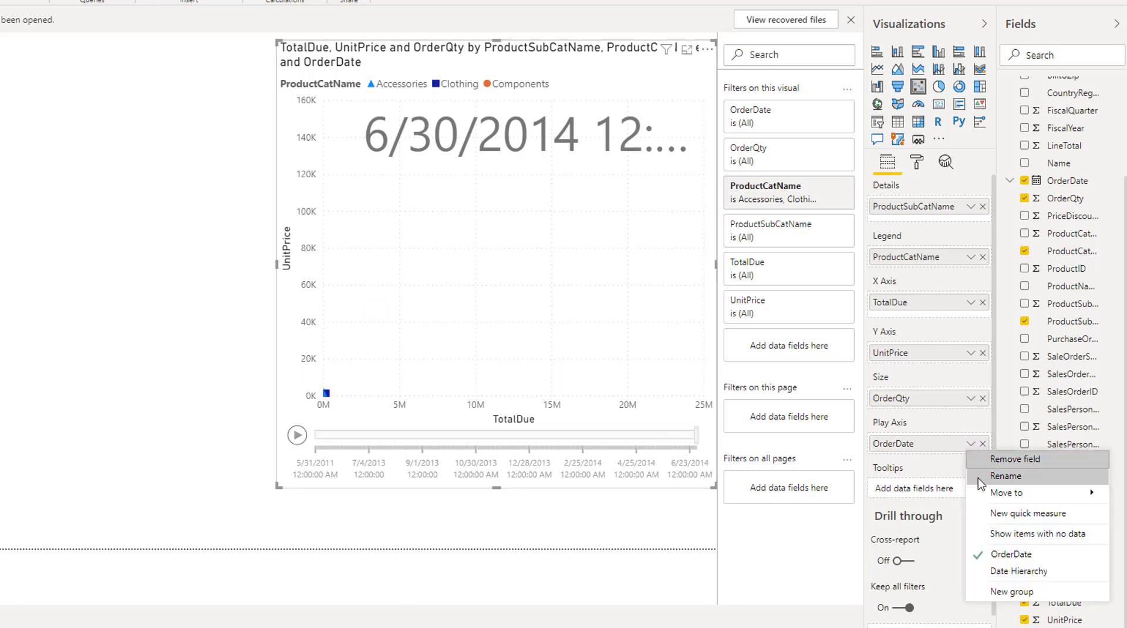
pyautogui.click(1000, 571)
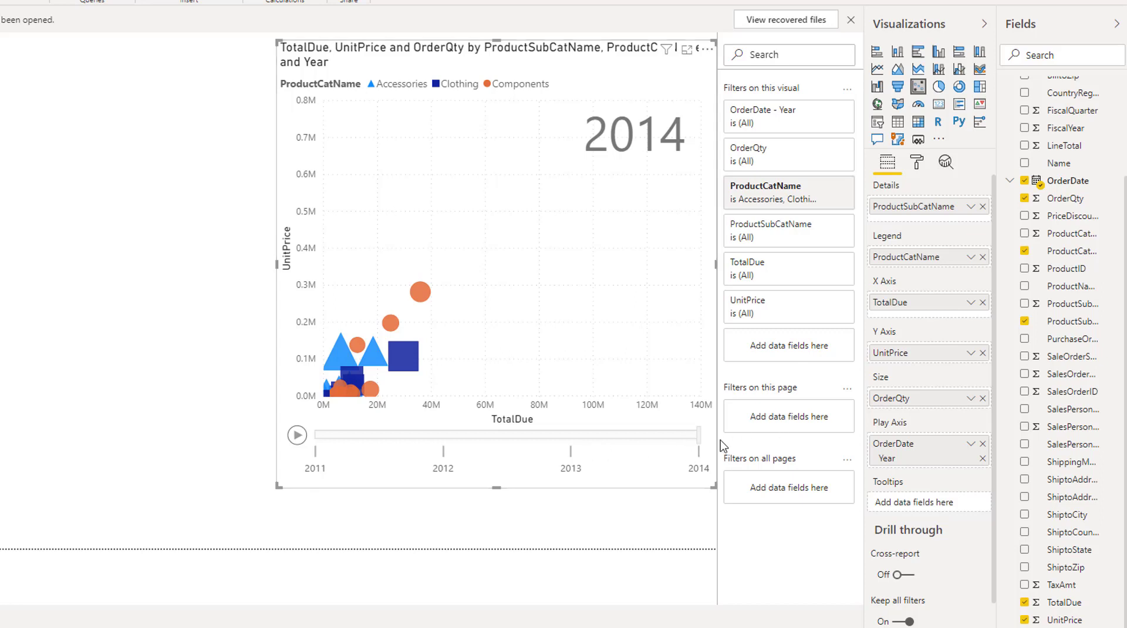
# - Step the play axis back through 2013 and 2012 to 2011, and play the yearly animation from there
pyautogui.moveTo(698, 435); pyautogui.dragTo(571, 435)
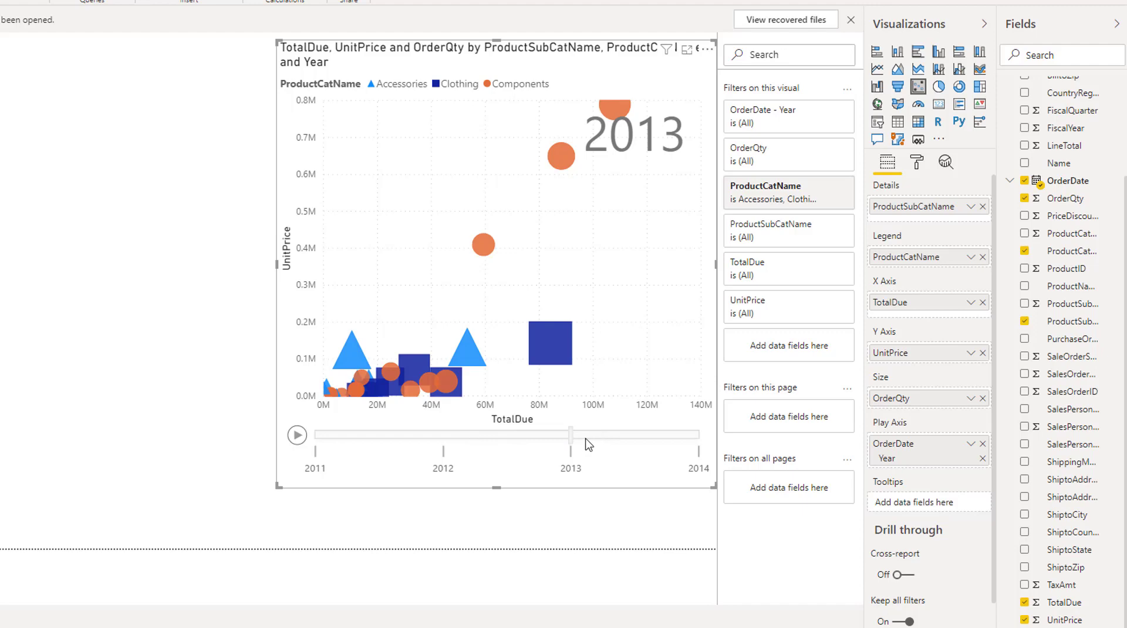
pyautogui.click(447, 437)
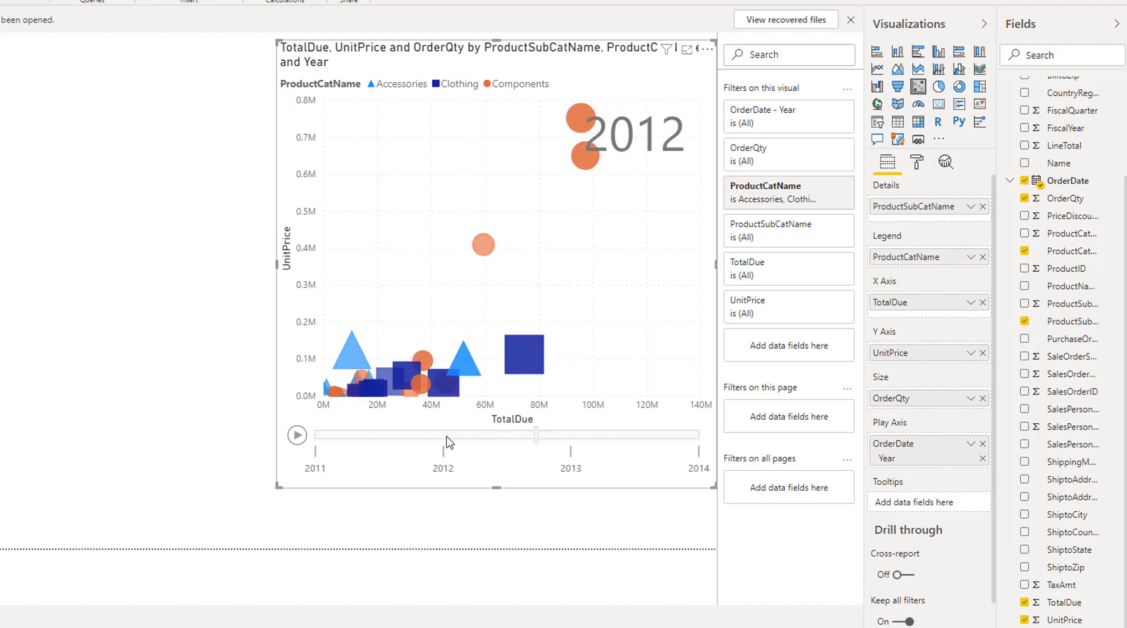
pyautogui.click(317, 436)
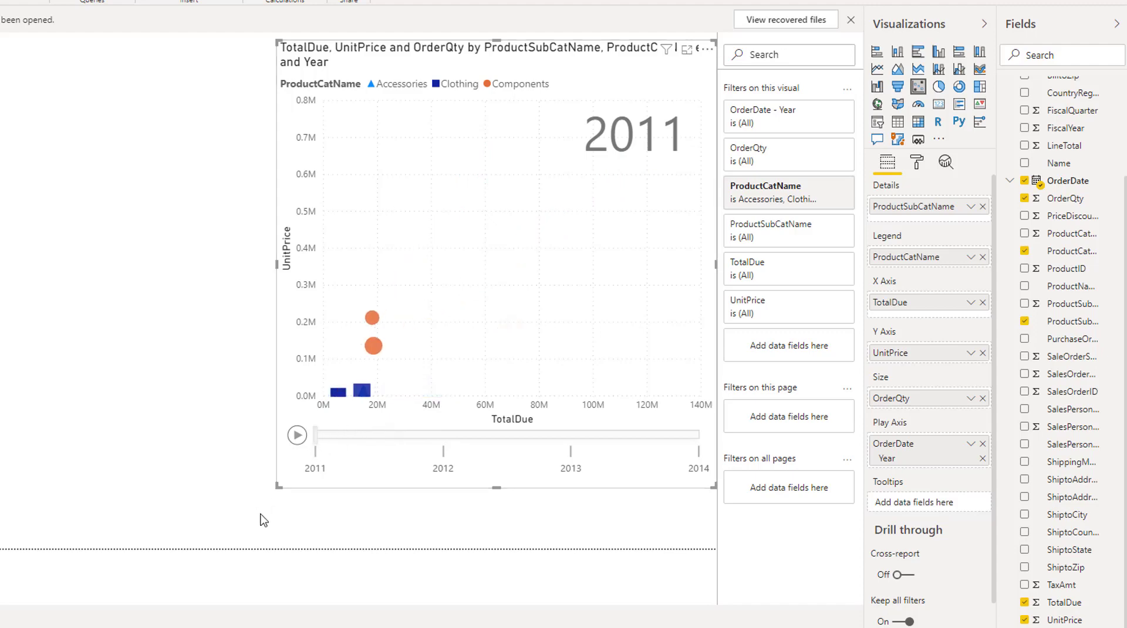
pyautogui.click(297, 436)
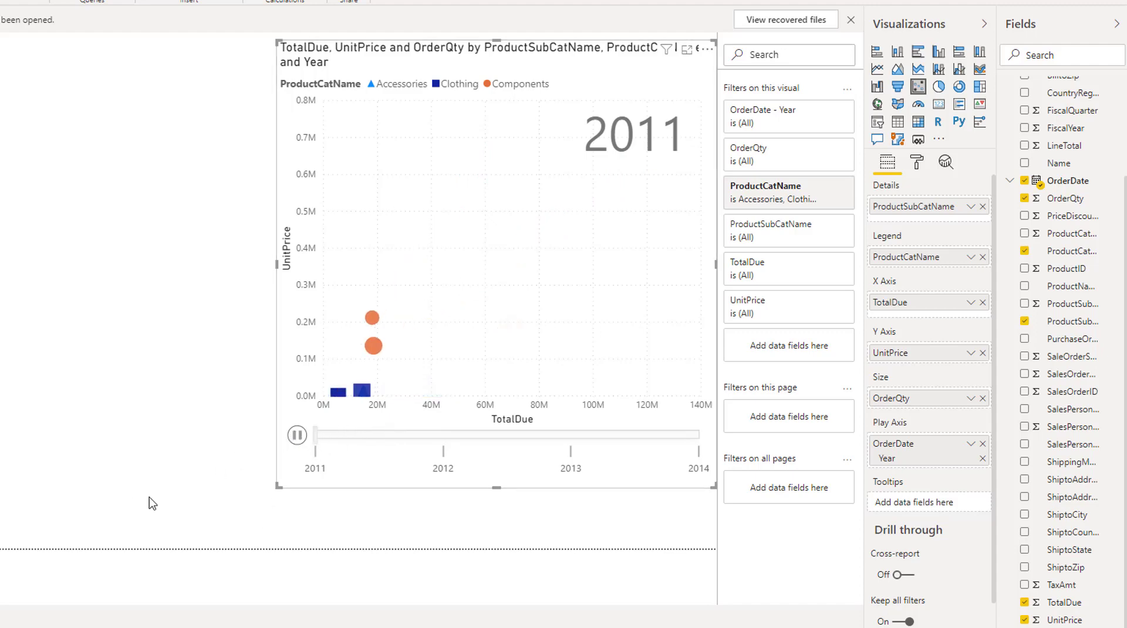